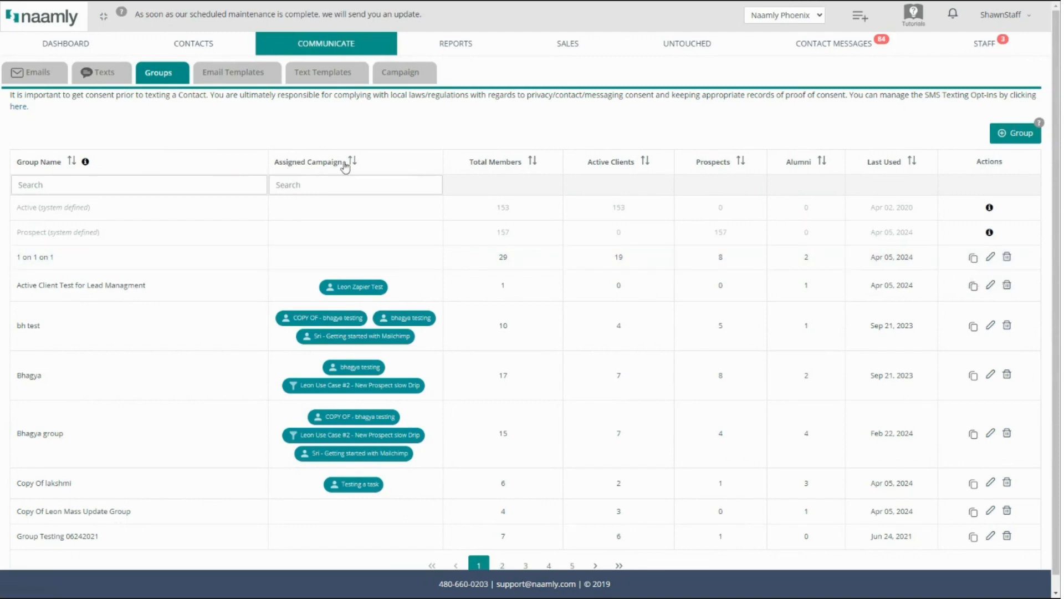
# Step: Review the groups' assigned campaigns, check the campaign and member choices in a new group form, and close it without saving
pyautogui.moveTo(351, 290)
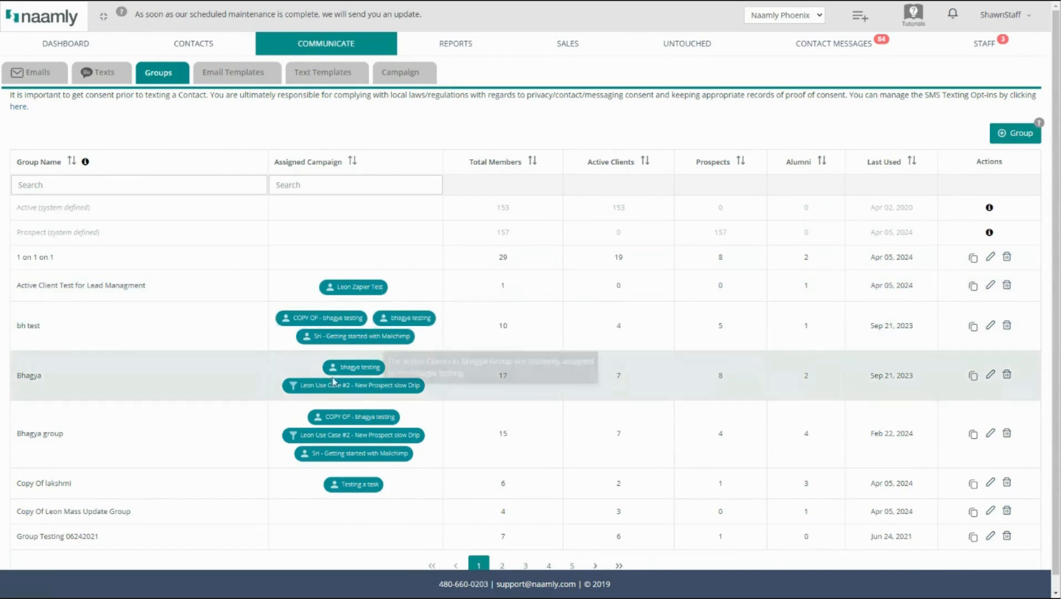
pyautogui.moveTo(296, 390)
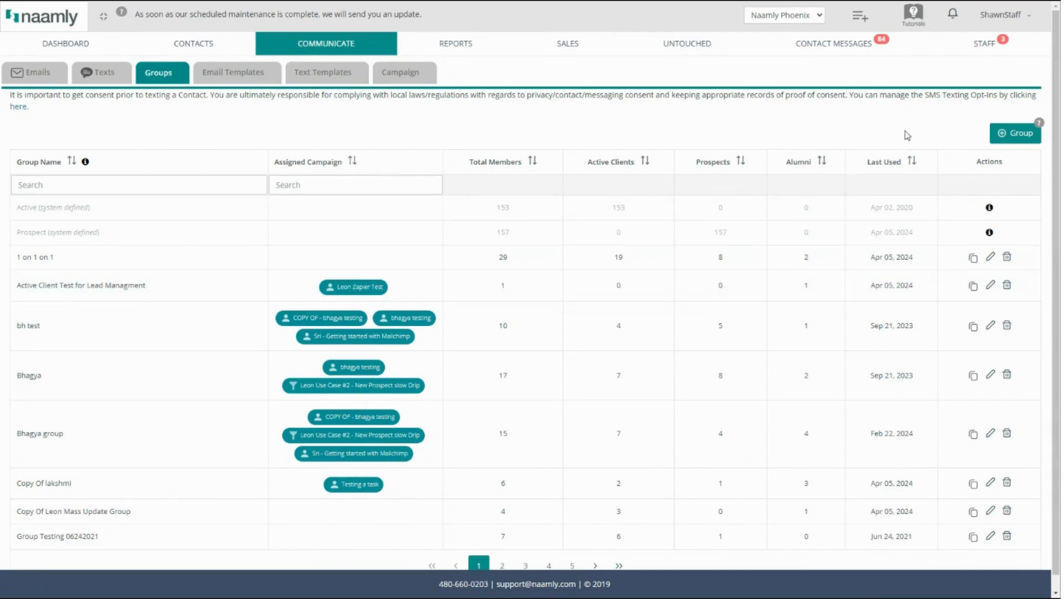
pyautogui.click(1001, 136)
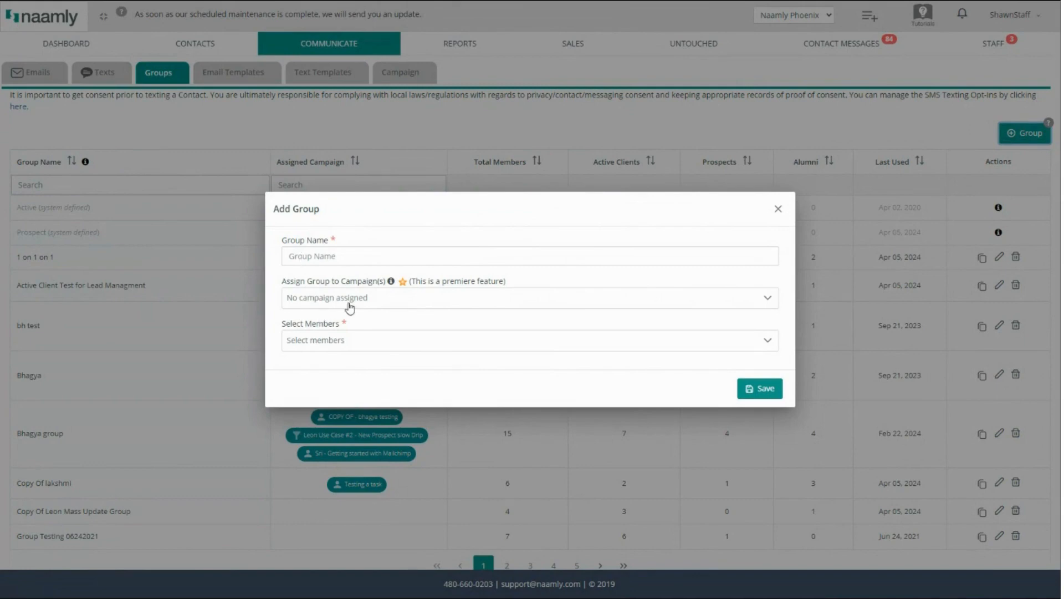
pyautogui.click(401, 304)
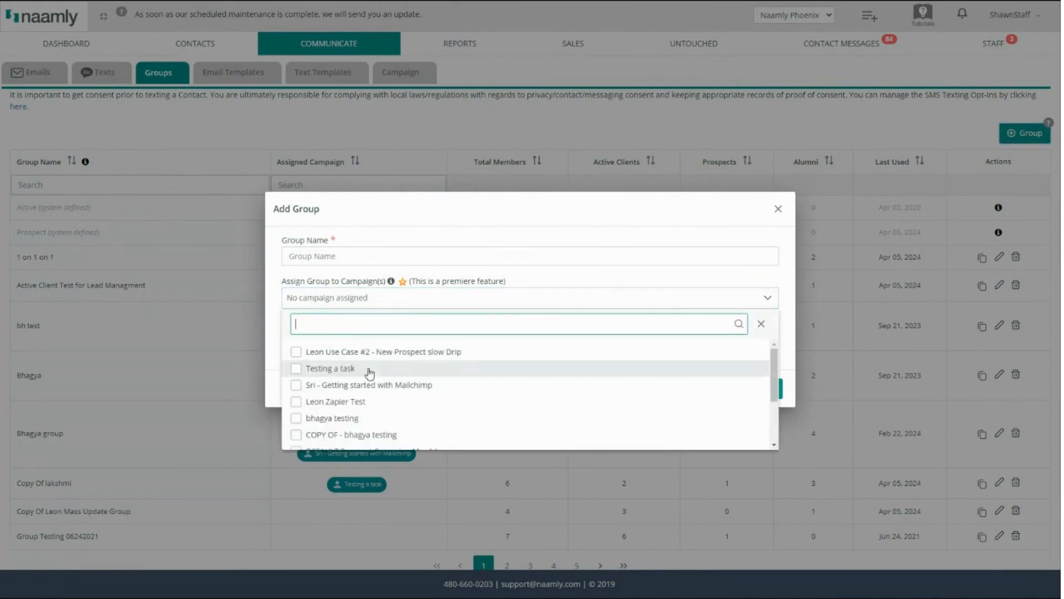
pyautogui.click(439, 210)
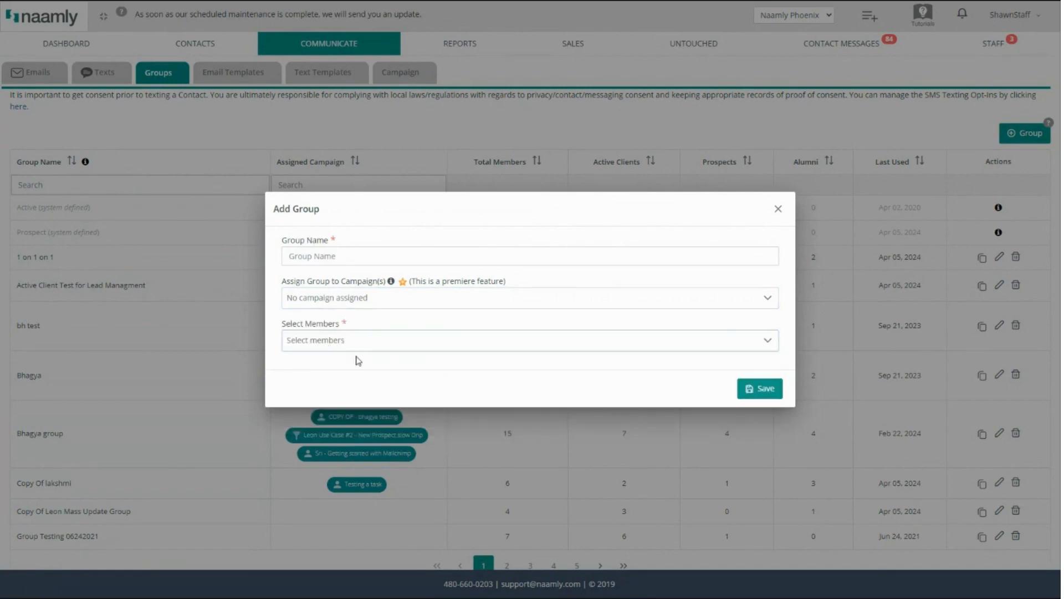
pyautogui.click(382, 343)
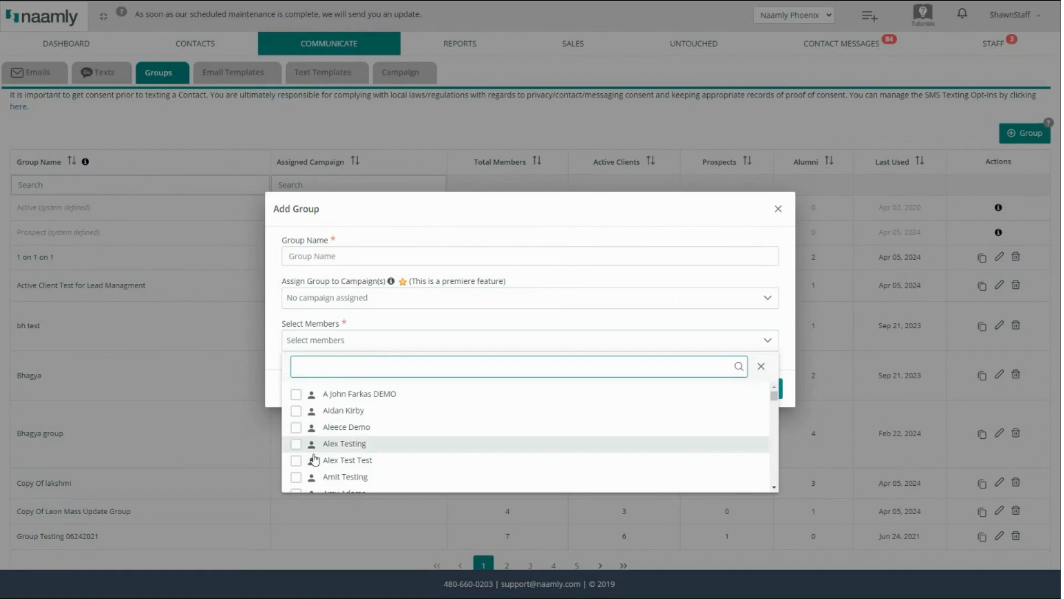
pyautogui.click(438, 209)
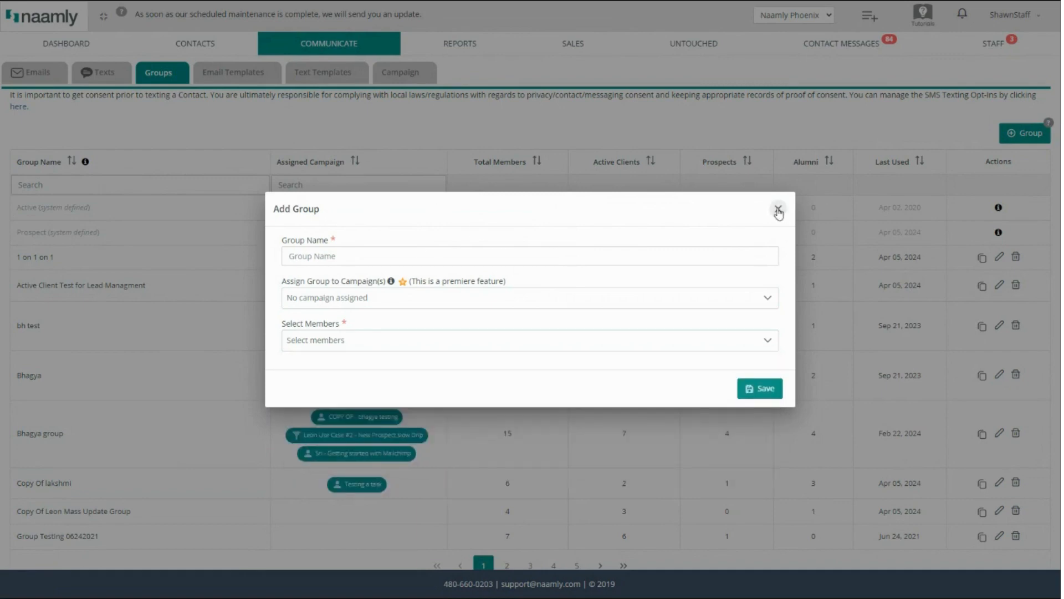
pyautogui.click(778, 208)
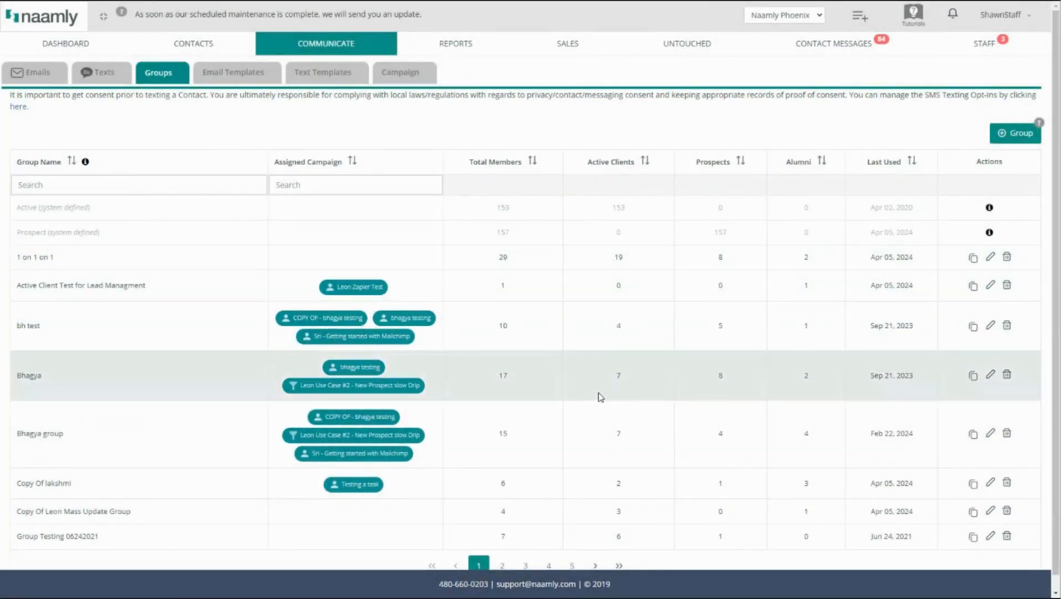
# Step: Open the "1 on 1 on 1" group for editing to view its campaign assignment setting, and close it without updating
pyautogui.click(990, 258)
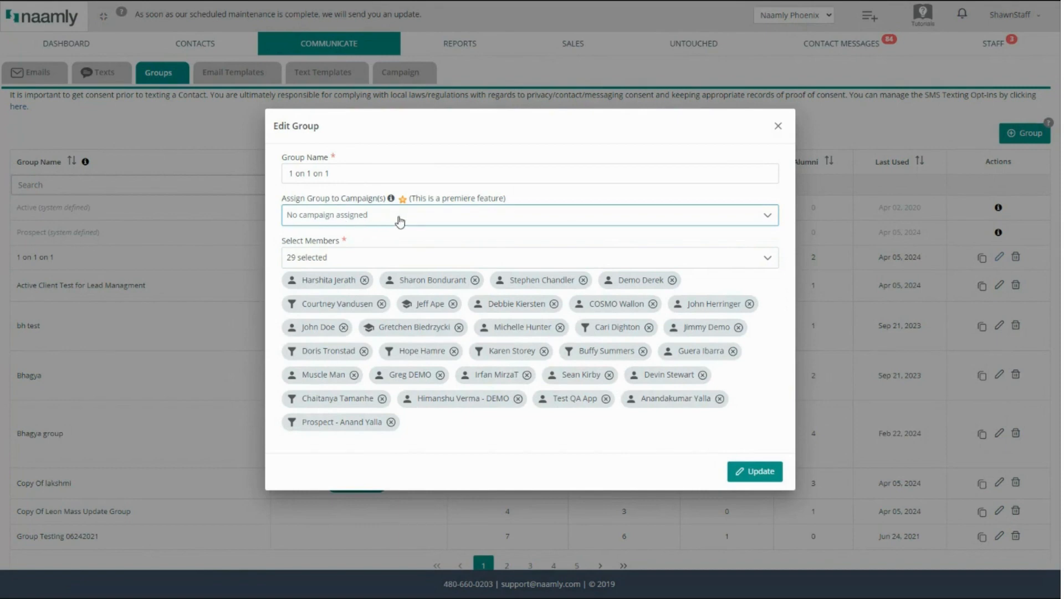
pyautogui.click(778, 126)
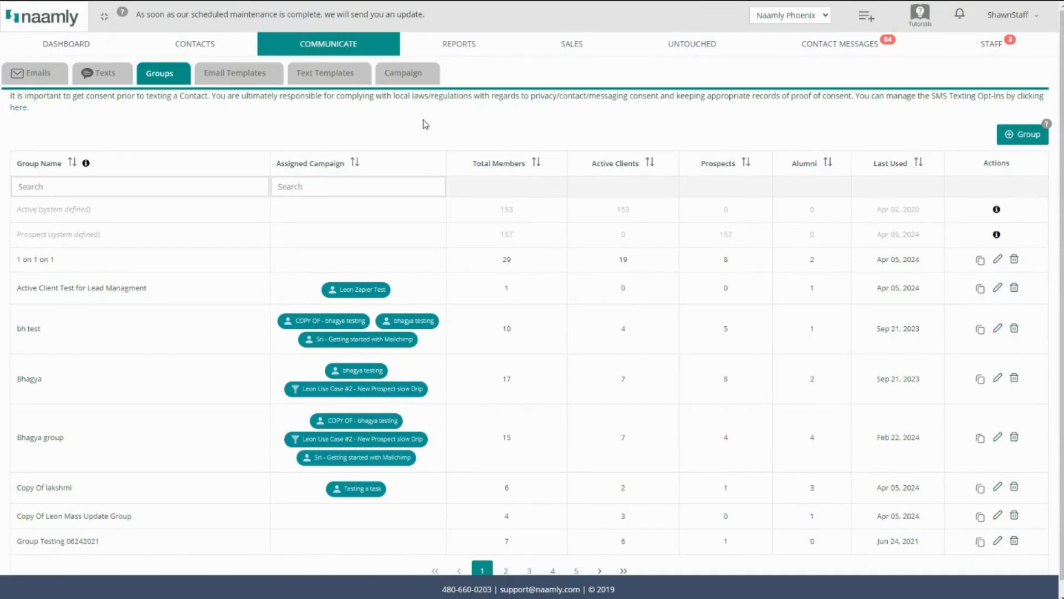
# Step: Open a new active client form in Contacts, examine its Groups and Campaign Assignment options, and close it without saving
pyautogui.click(191, 44)
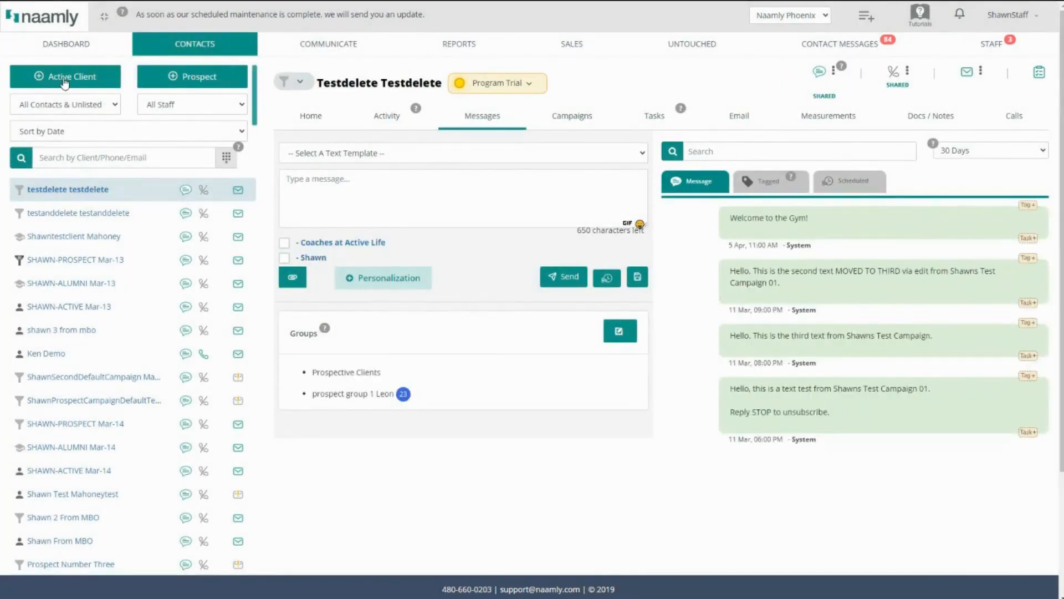
pyautogui.click(65, 82)
pyautogui.scroll(-3, 584, 257)
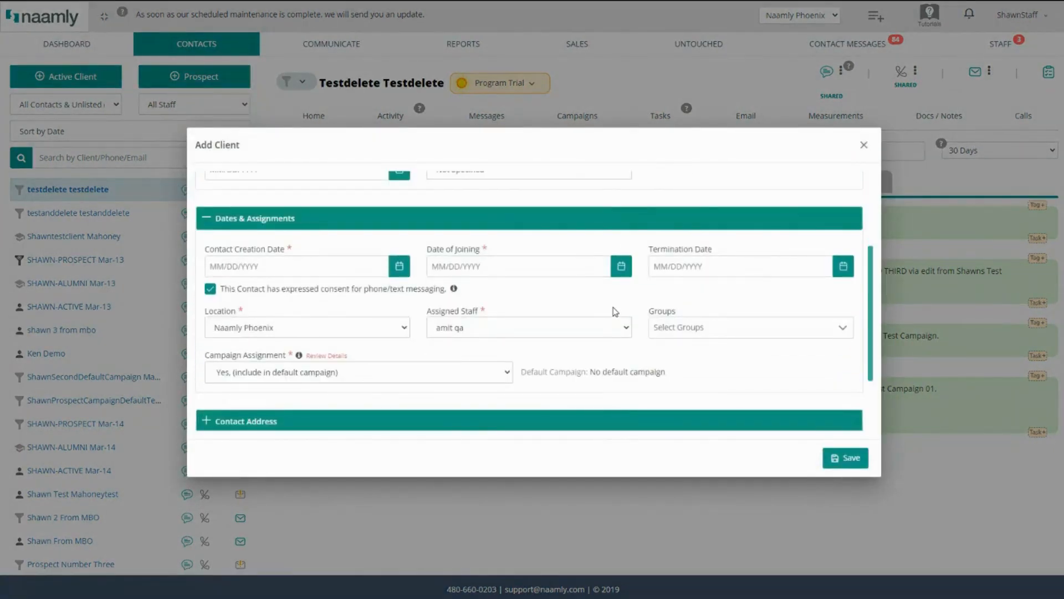
pyautogui.click(705, 334)
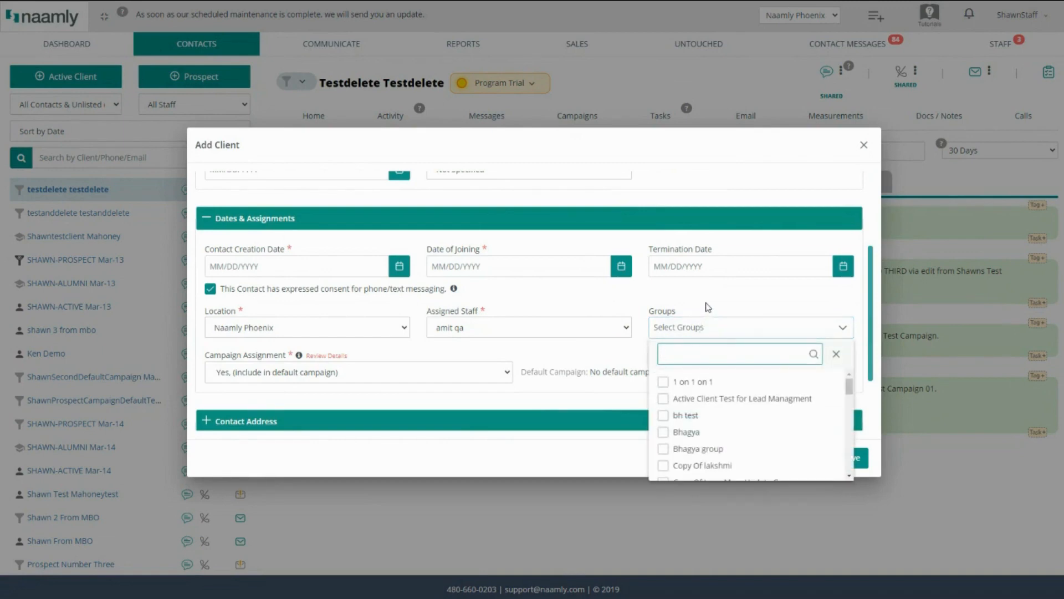
pyautogui.click(708, 307)
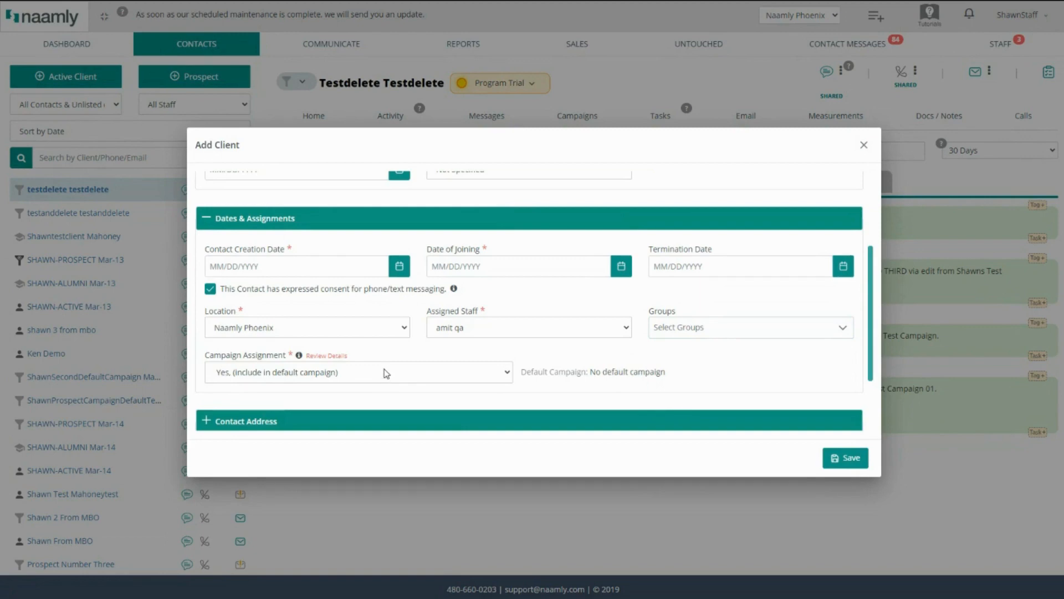
pyautogui.click(864, 145)
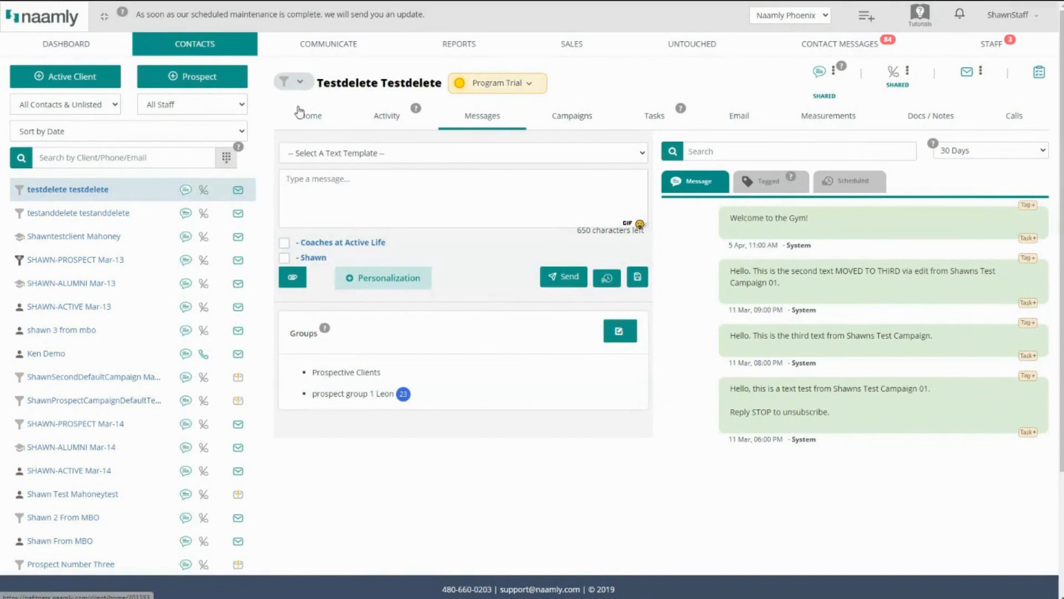
# Step: Search the contacts by first name and open the Mar-14 prospect contact
pyautogui.click(69, 159)
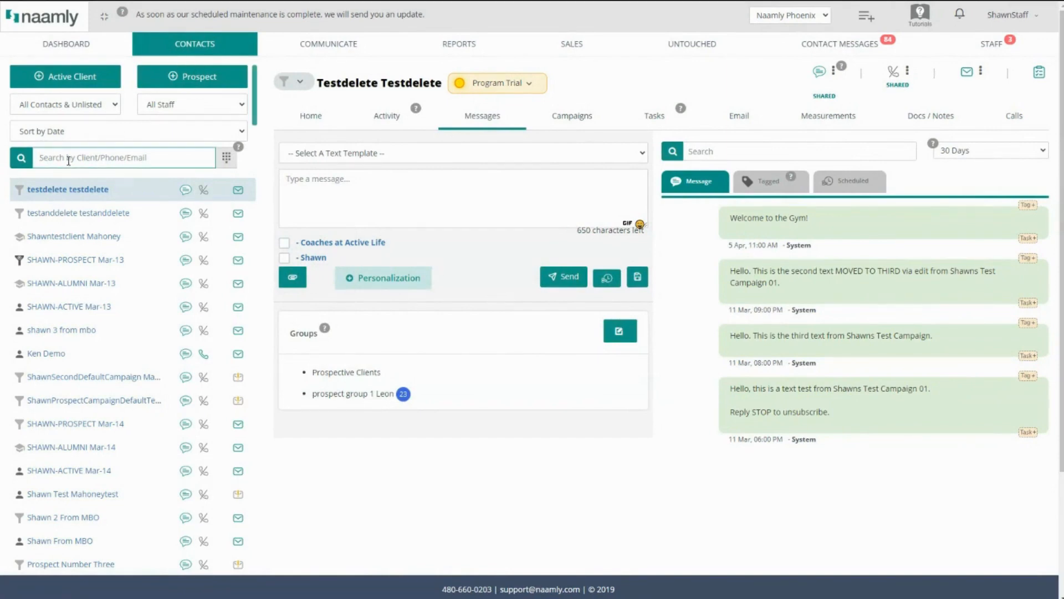
pyautogui.write('shawn')
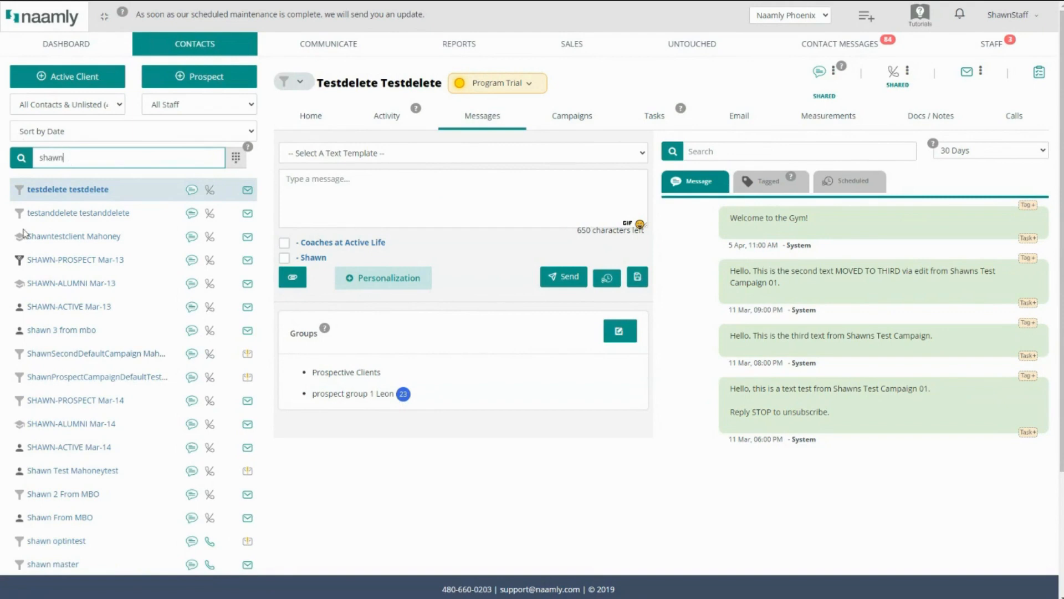
pyautogui.click(64, 408)
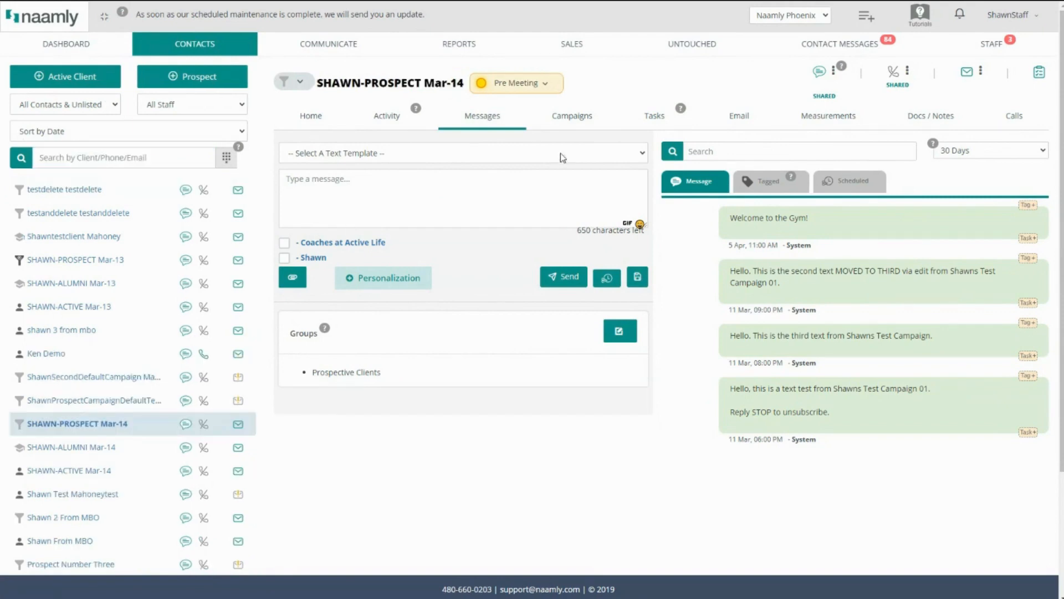
# Step: View the contact's campaigns, inspect the campaign choice for assigning the contact to a campaign, and close the dialog without saving
pyautogui.click(572, 119)
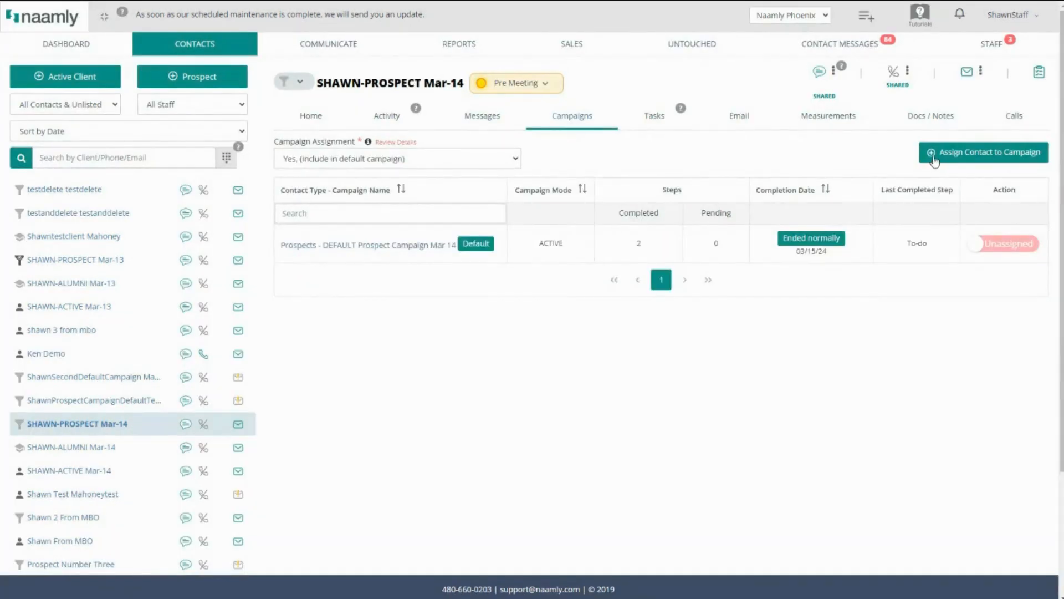
pyautogui.click(965, 158)
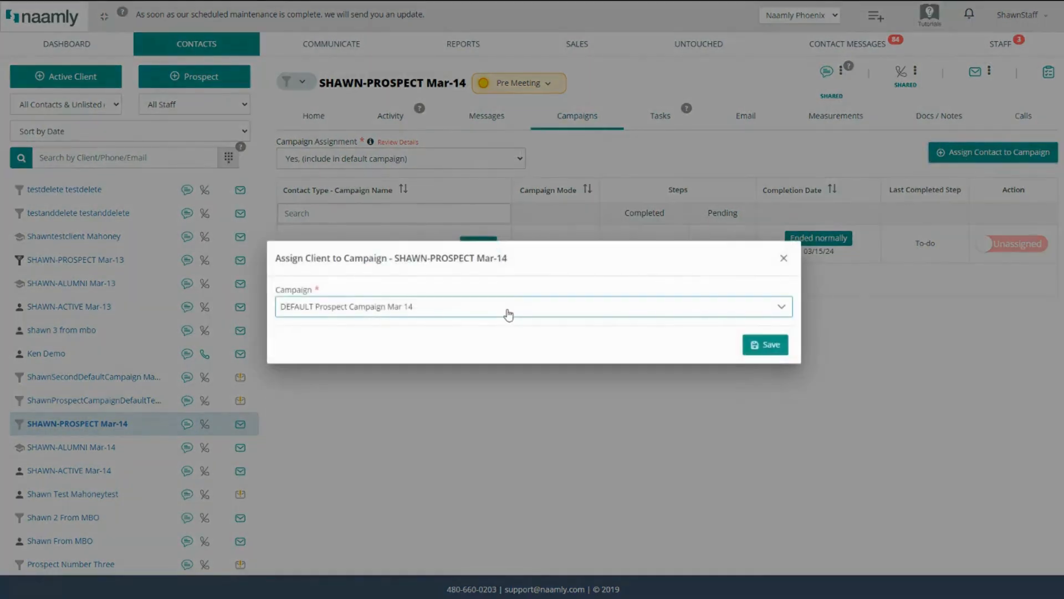
pyautogui.click(508, 314)
pyautogui.click(509, 315)
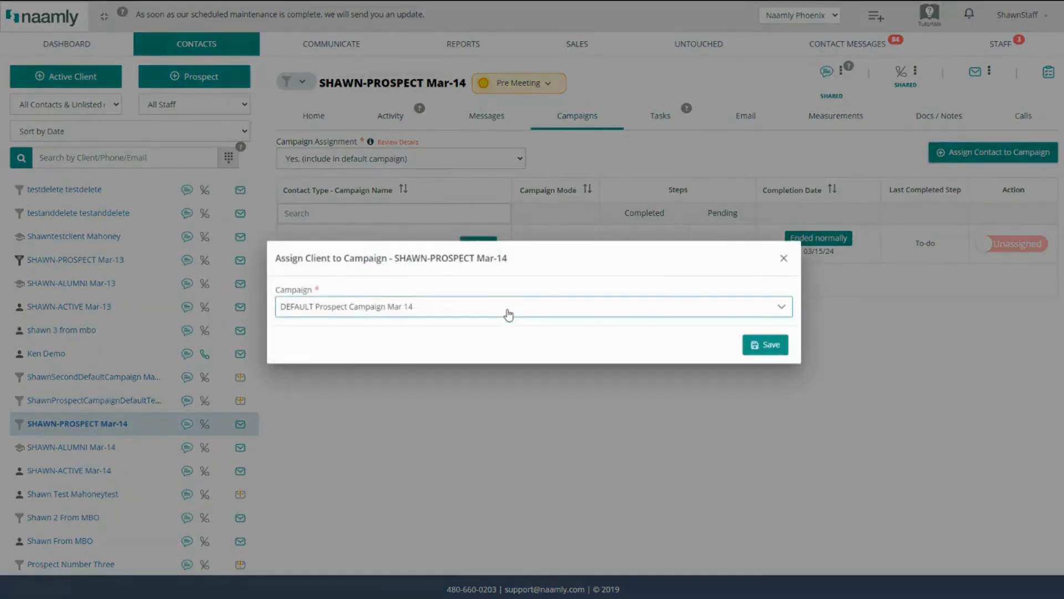
pyautogui.click(784, 260)
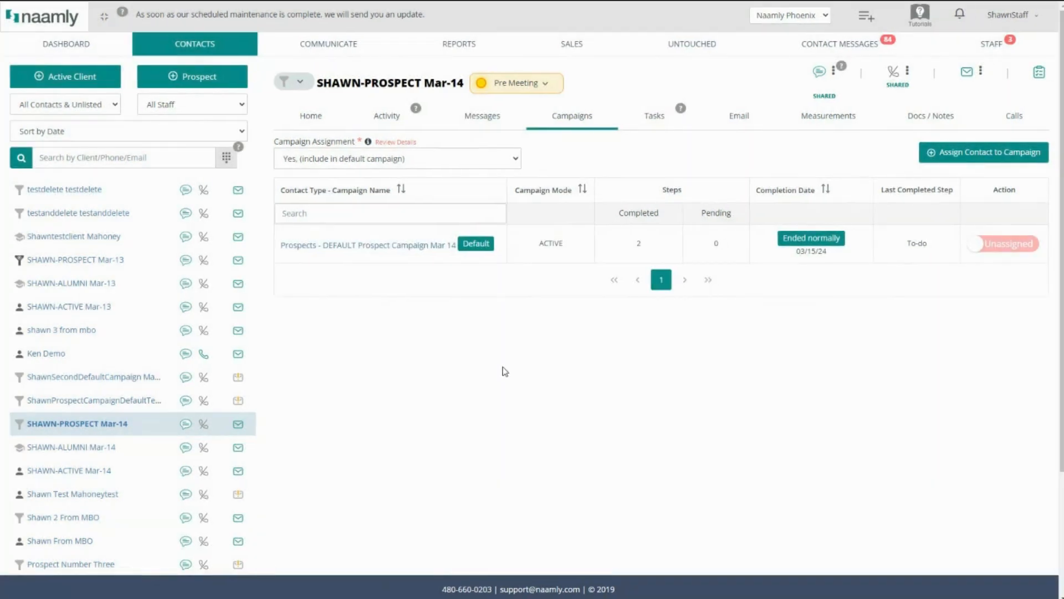
# Step: Open the Campaign Dashboard, order the campaigns by Last Created, and filter them to the Active contact type
pyautogui.click(314, 50)
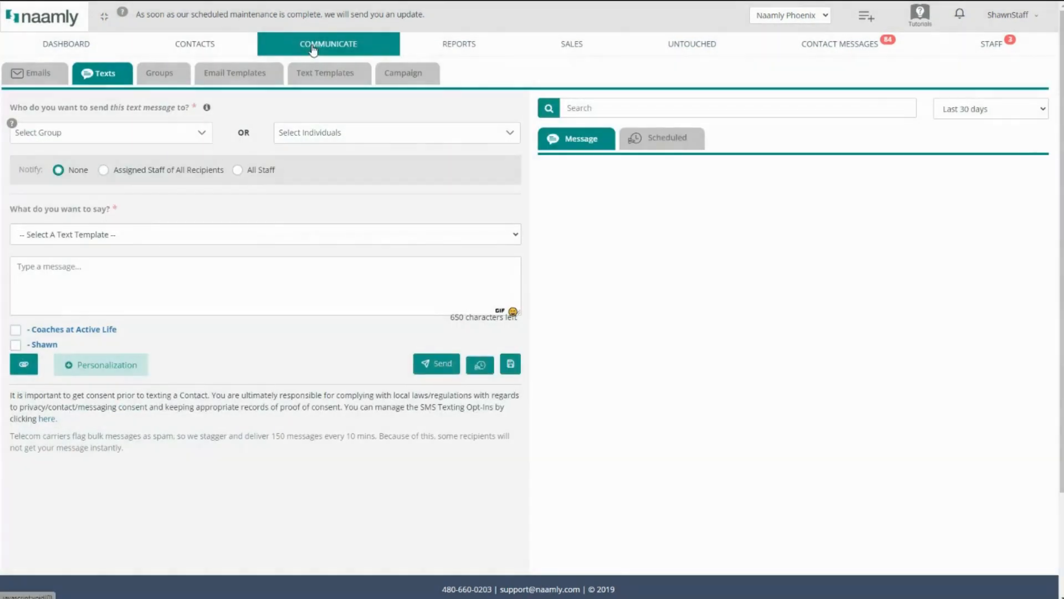
pyautogui.click(406, 75)
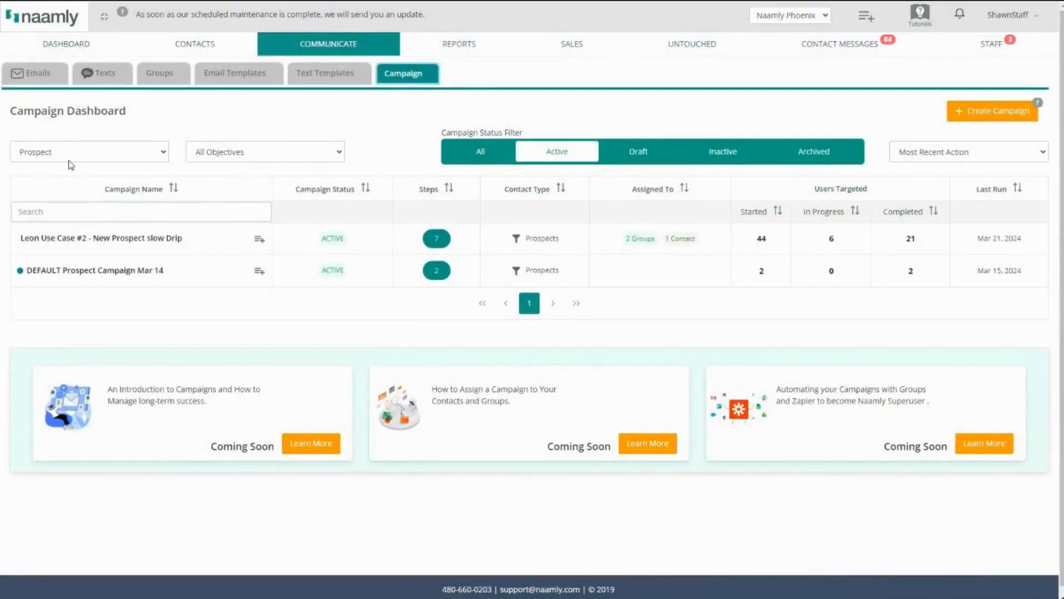
pyautogui.click(912, 157)
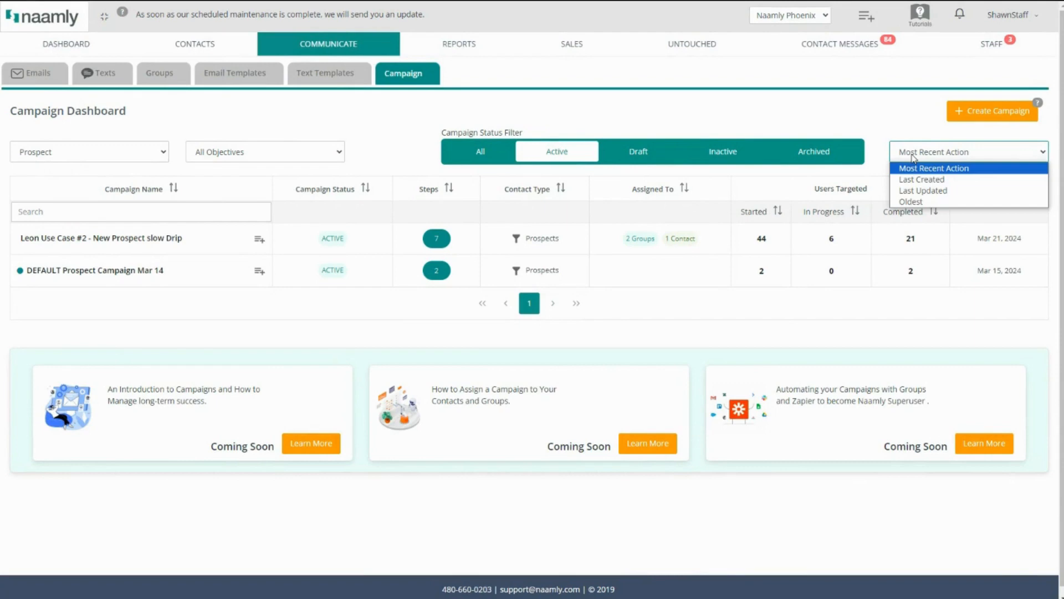
pyautogui.click(920, 180)
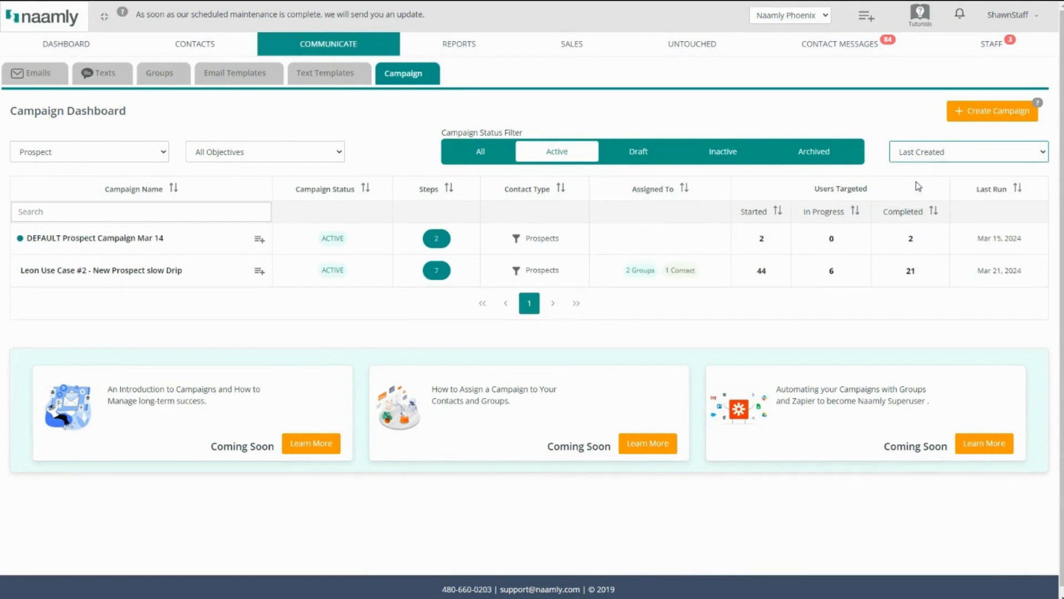
pyautogui.click(46, 160)
pyautogui.click(49, 184)
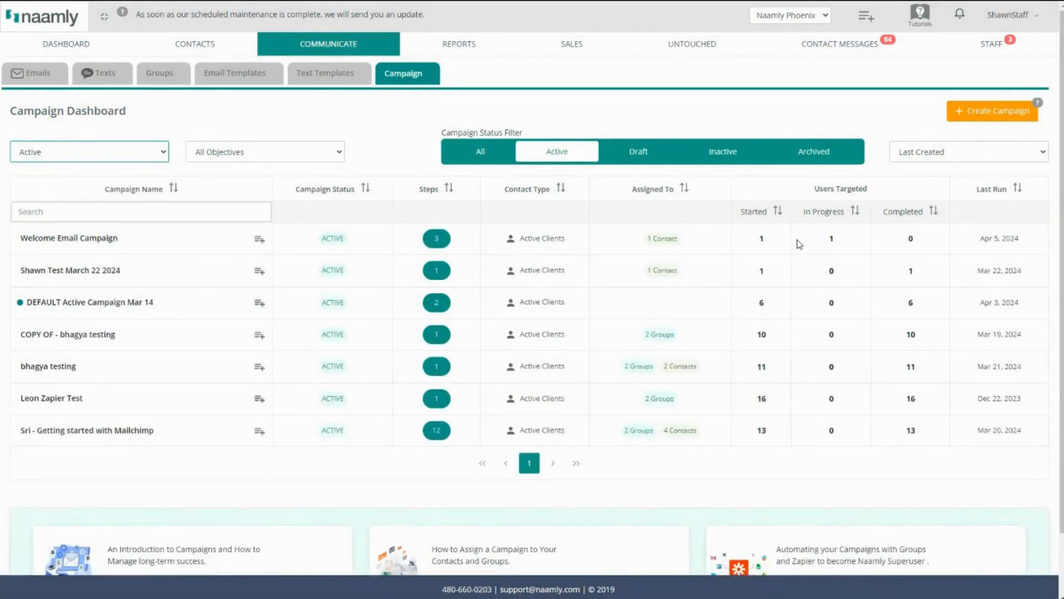
# Step: Open the Welcome Email Campaign for updating, accept the active campaign alert, and go to its Assignment step
pyautogui.click(259, 247)
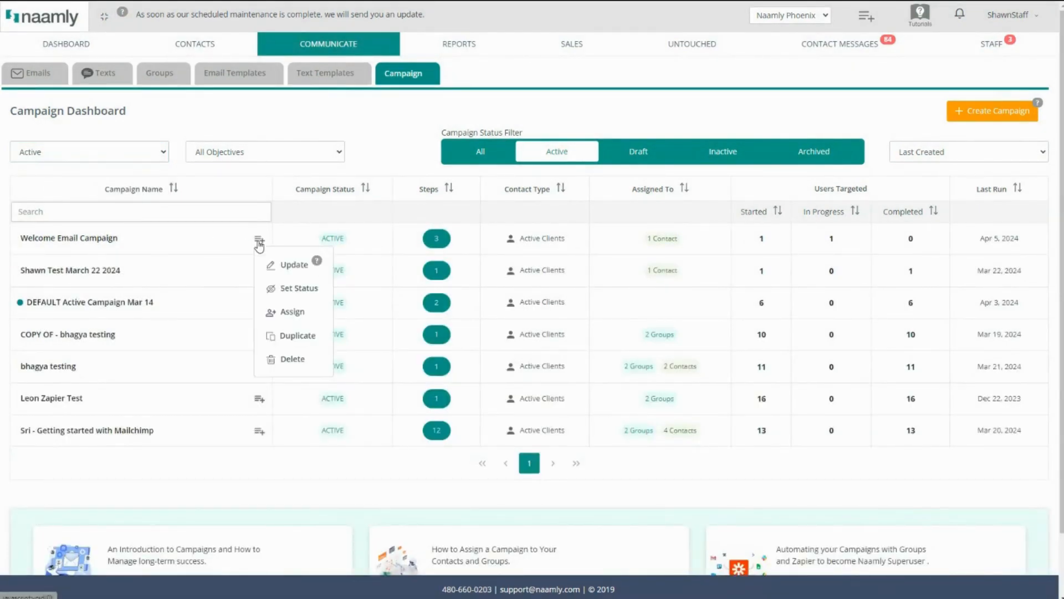
pyautogui.click(282, 266)
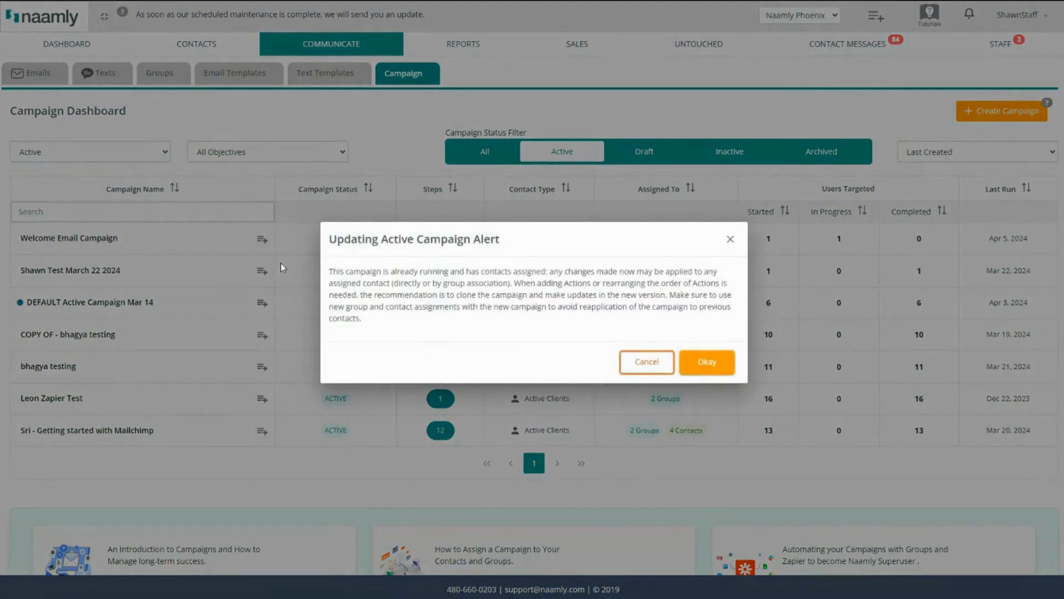
pyautogui.click(712, 363)
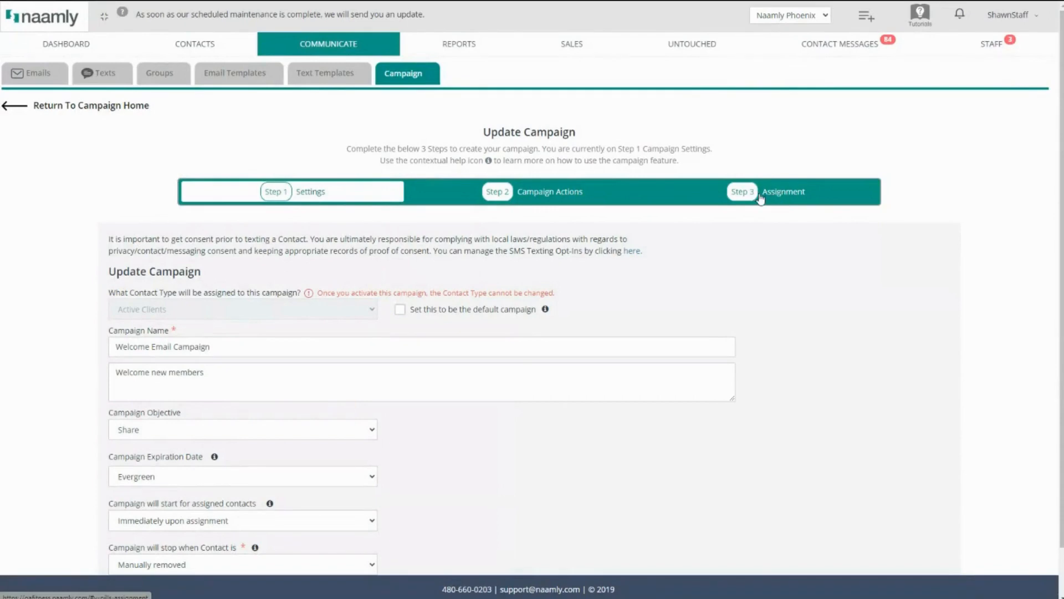
pyautogui.click(773, 197)
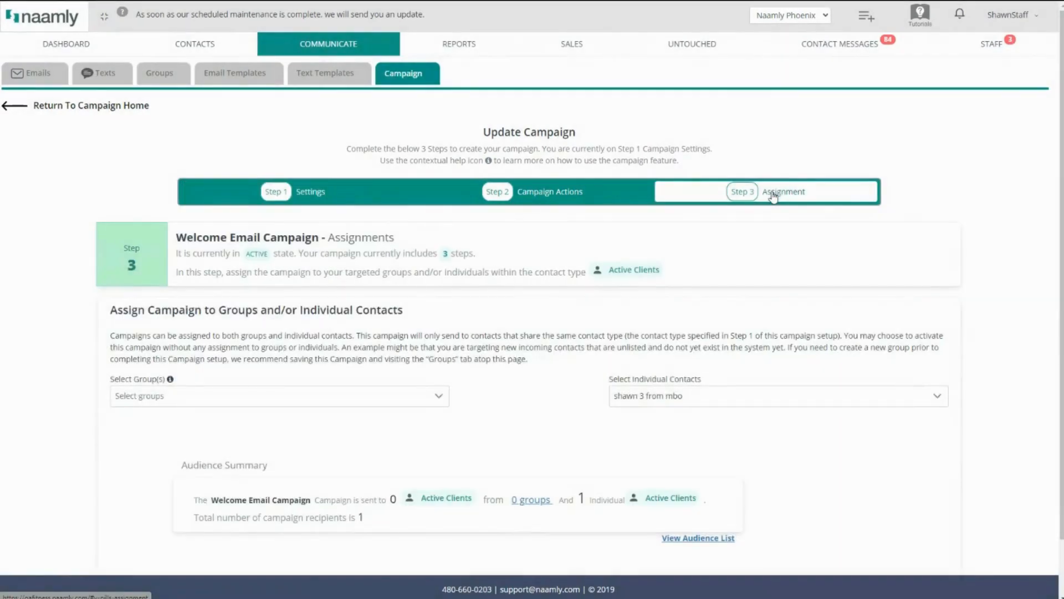
# Step: Examine the group and individual contact selections available for assigning the Welcome Email Campaign
pyautogui.scroll(-1, 640, 216)
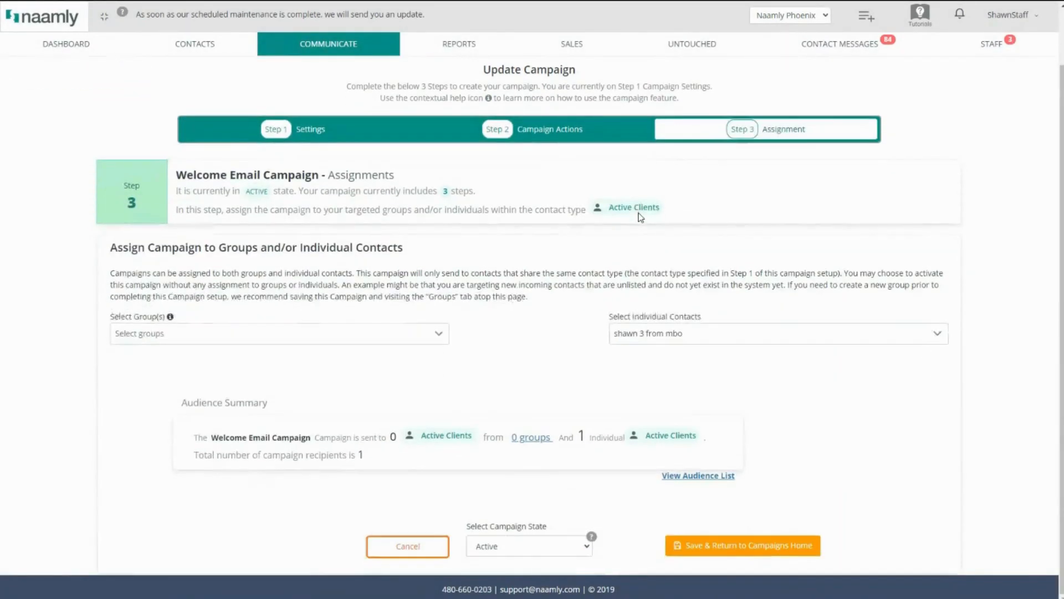
pyautogui.click(168, 338)
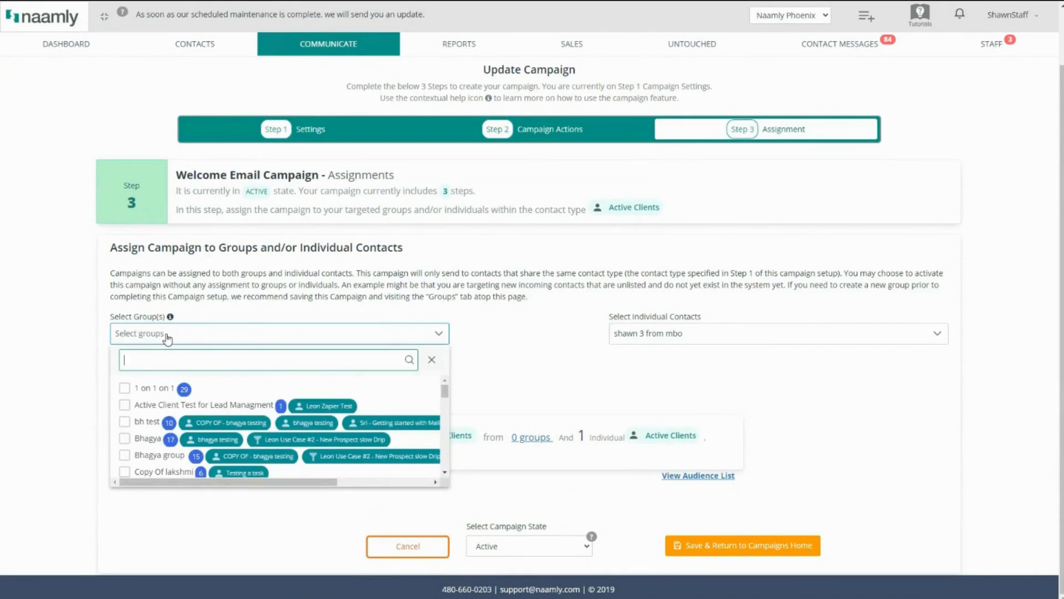
pyautogui.click(167, 338)
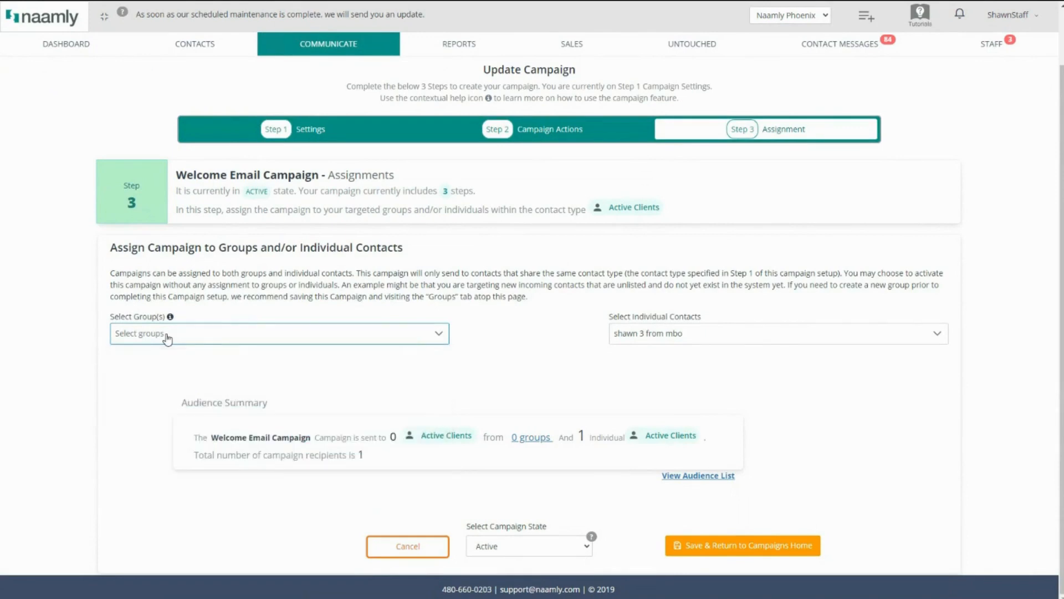
pyautogui.click(690, 340)
pyautogui.click(702, 338)
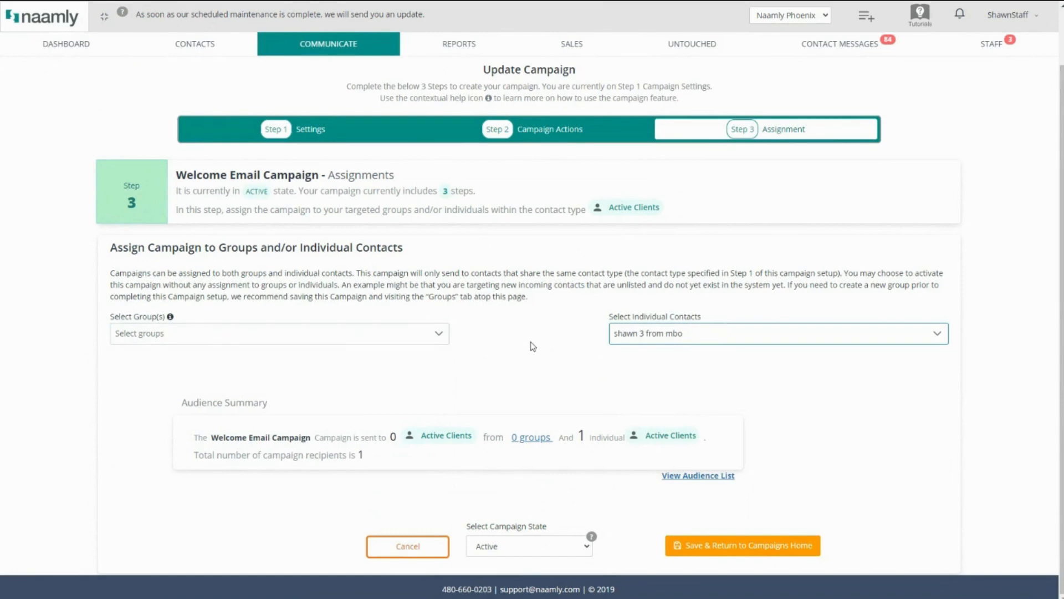
pyautogui.scroll(2, 993, 338)
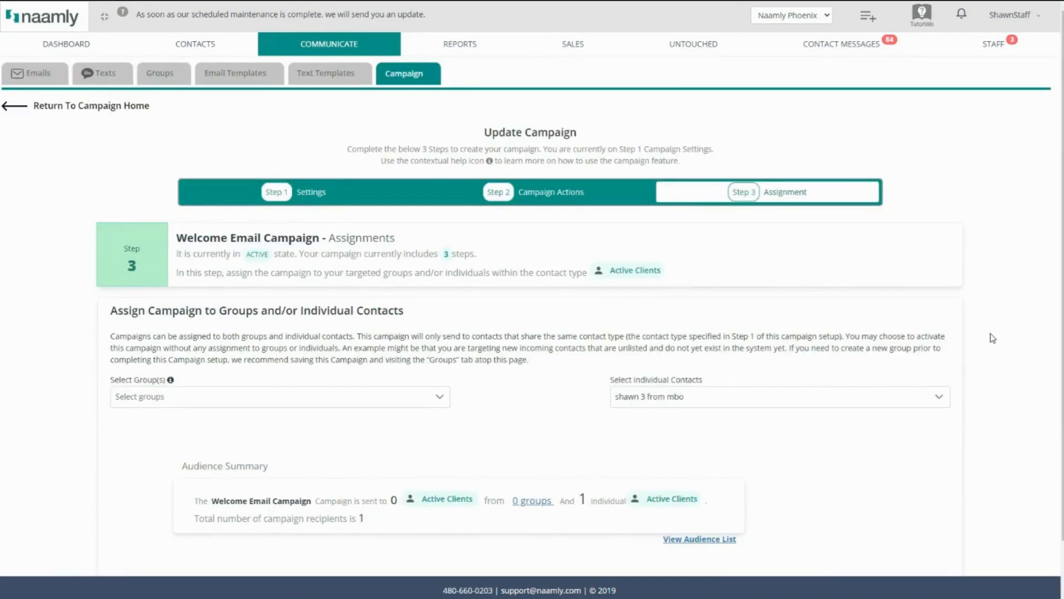